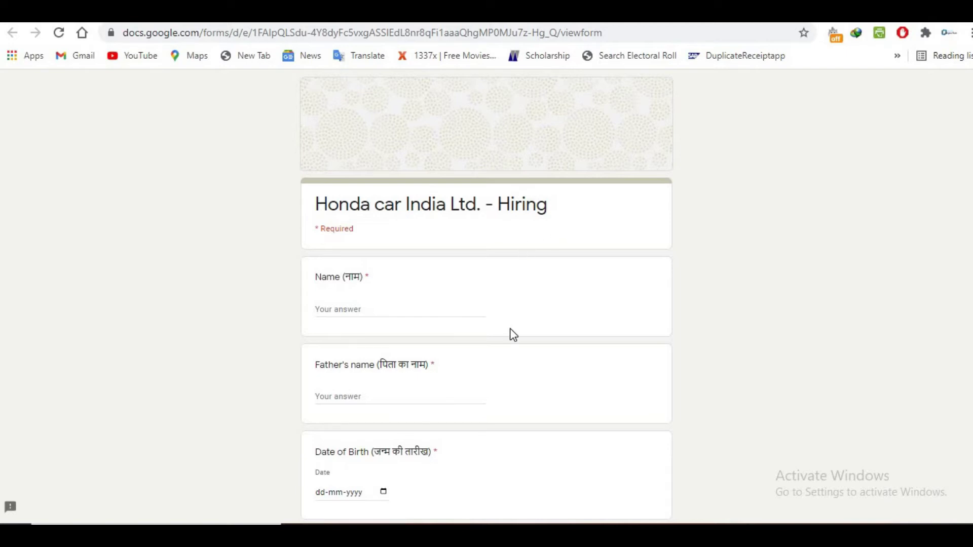
# - Enter the applicant's name and the father's name in their answer boxes
pyautogui.scroll(-20, 510, 335)
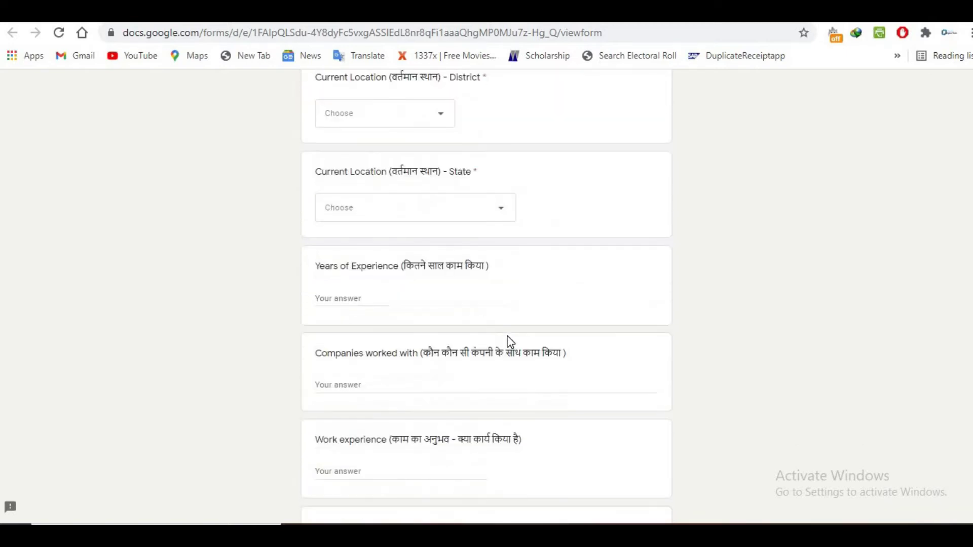
pyautogui.scroll(-3, 510, 342)
pyautogui.scroll(20, 510, 343)
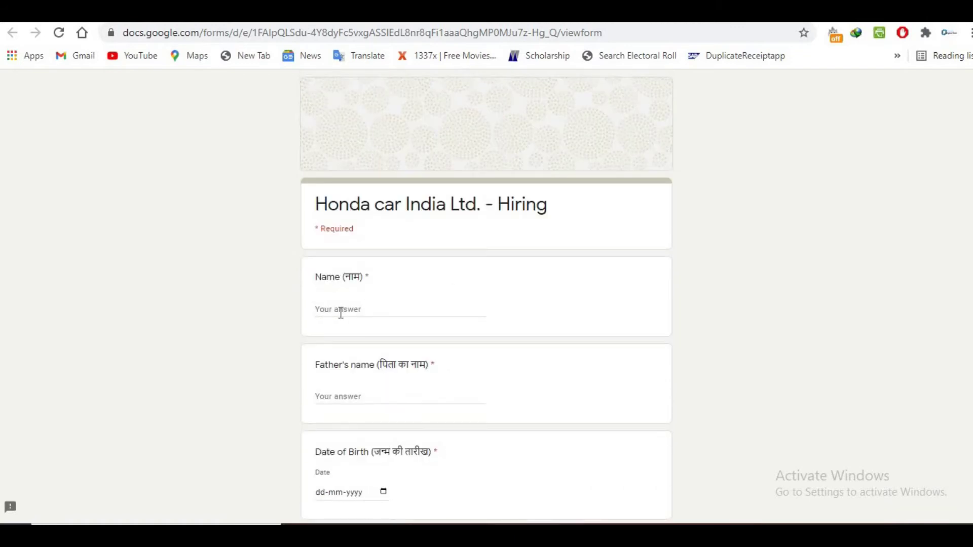
pyautogui.click(376, 311)
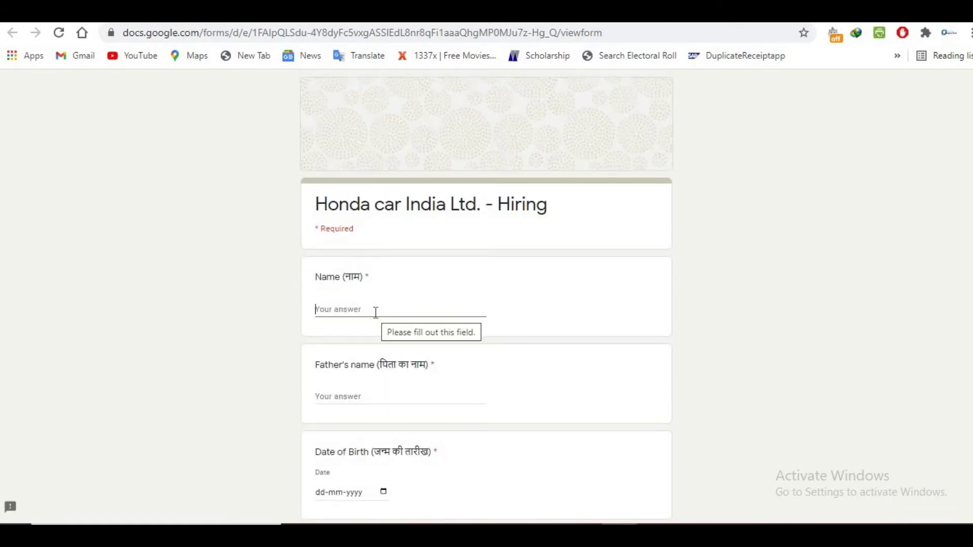
pyautogui.write('avb')
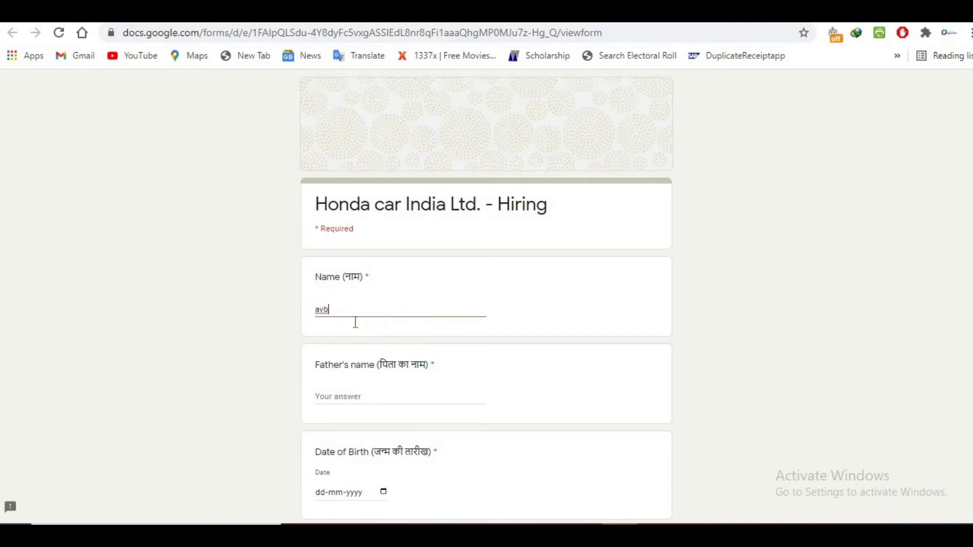
pyautogui.scroll(-1, 354, 321)
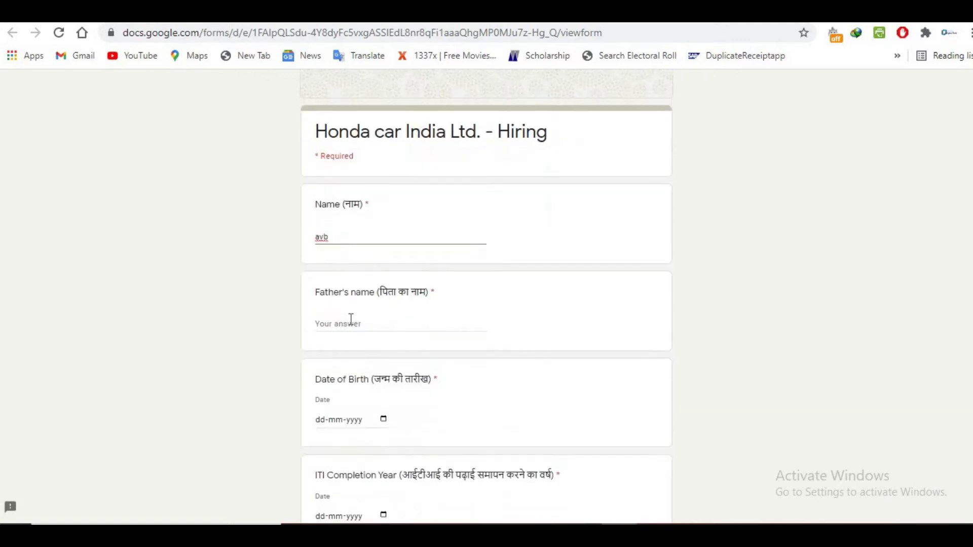
pyautogui.click(354, 321)
pyautogui.write('xyz')
pyautogui.scroll(-3, 355, 327)
pyautogui.click(337, 275)
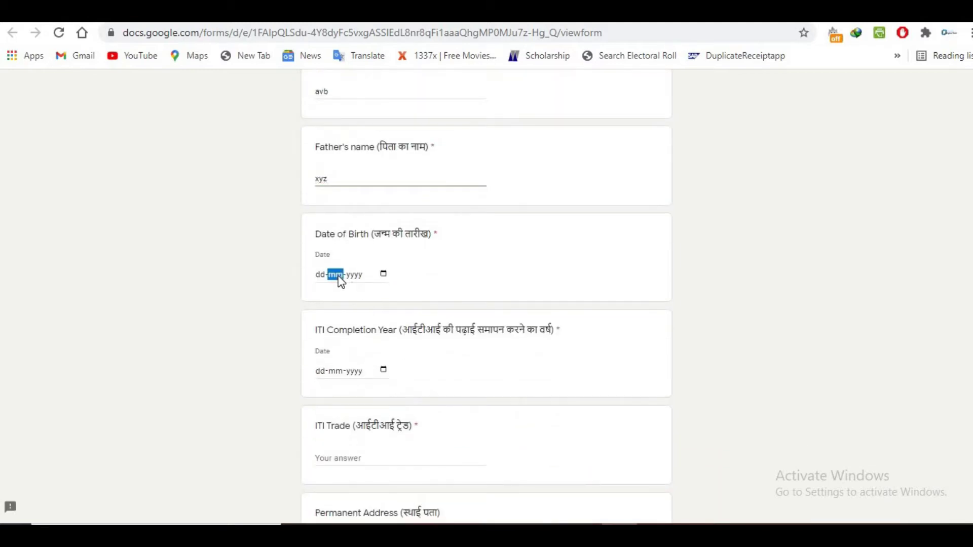
pyautogui.click(320, 275)
pyautogui.write('11-11-1994')
pyautogui.scroll(-2, 385, 280)
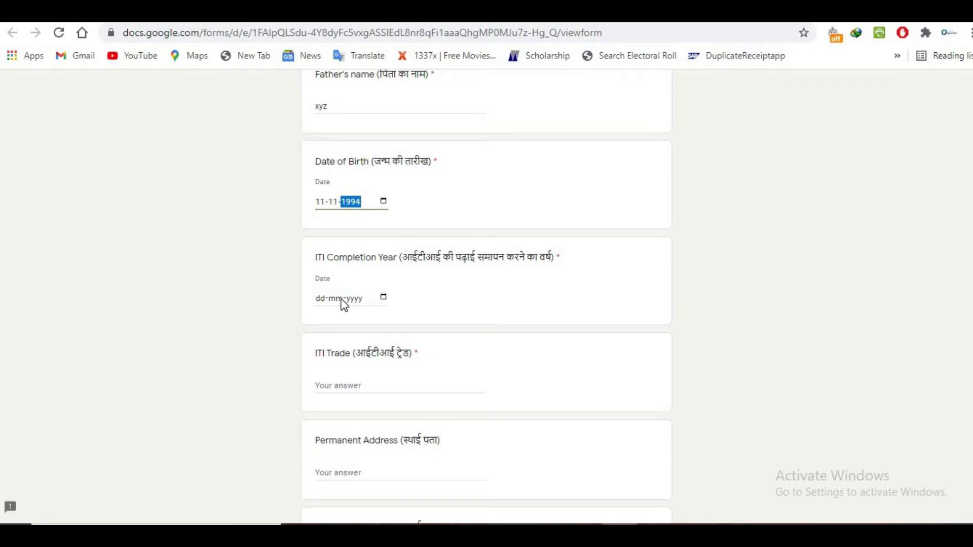
# - Pick 11 January 2017 as the ITI Completion Year from the date picker
pyautogui.click(382, 300)
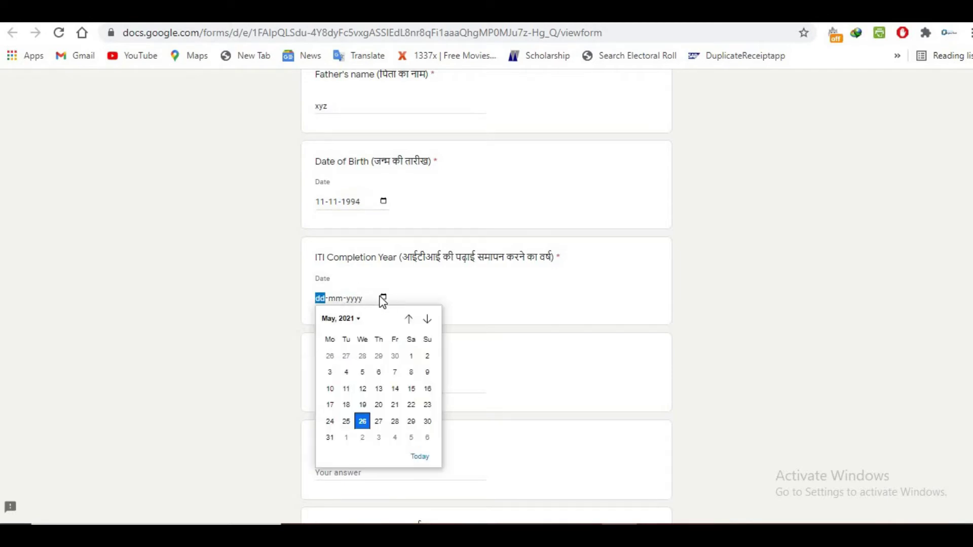
pyautogui.click(353, 323)
pyautogui.scroll(1, 357, 414)
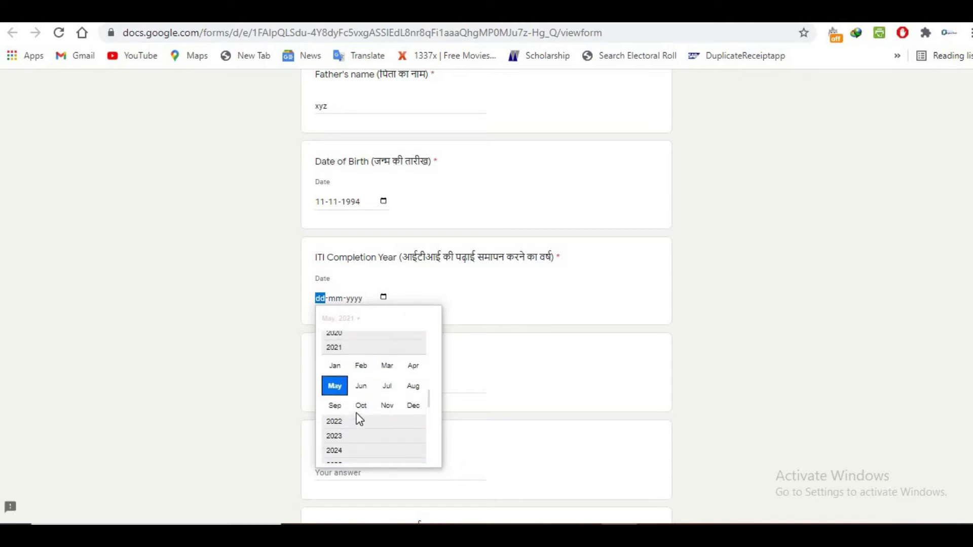
pyautogui.scroll(4, 359, 418)
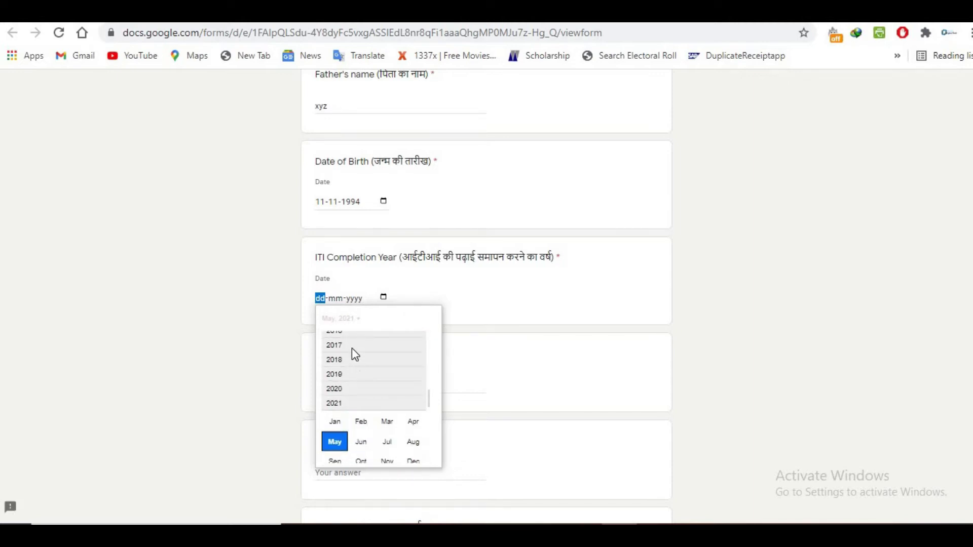
pyautogui.click(351, 348)
pyautogui.click(337, 357)
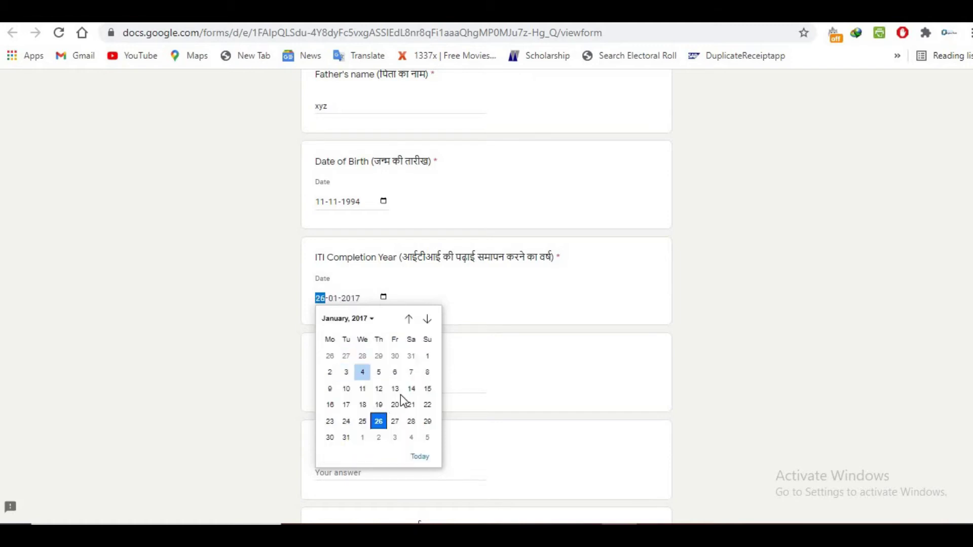
pyautogui.click(362, 388)
pyautogui.scroll(-1, 343, 314)
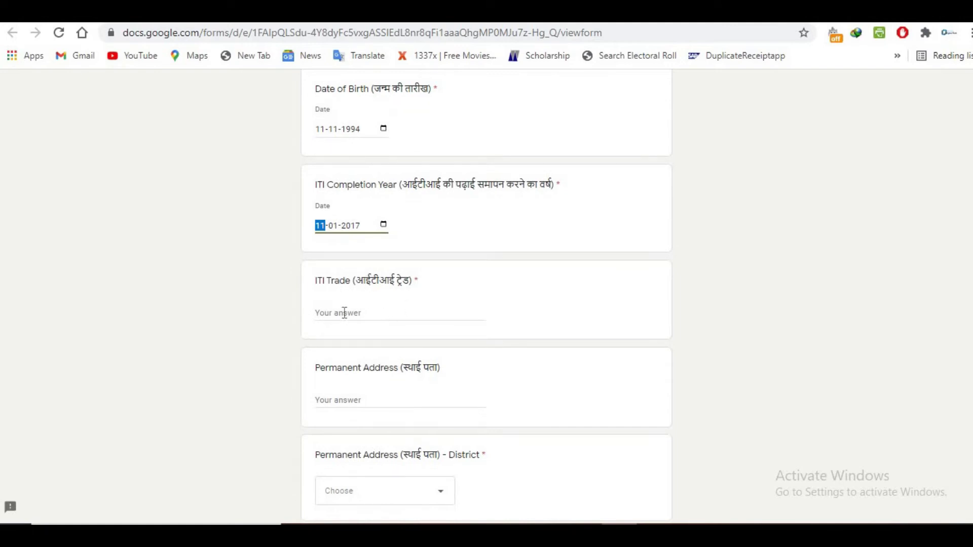
# - Answer the ITI Trade question with 'Electrician'
pyautogui.click(344, 313)
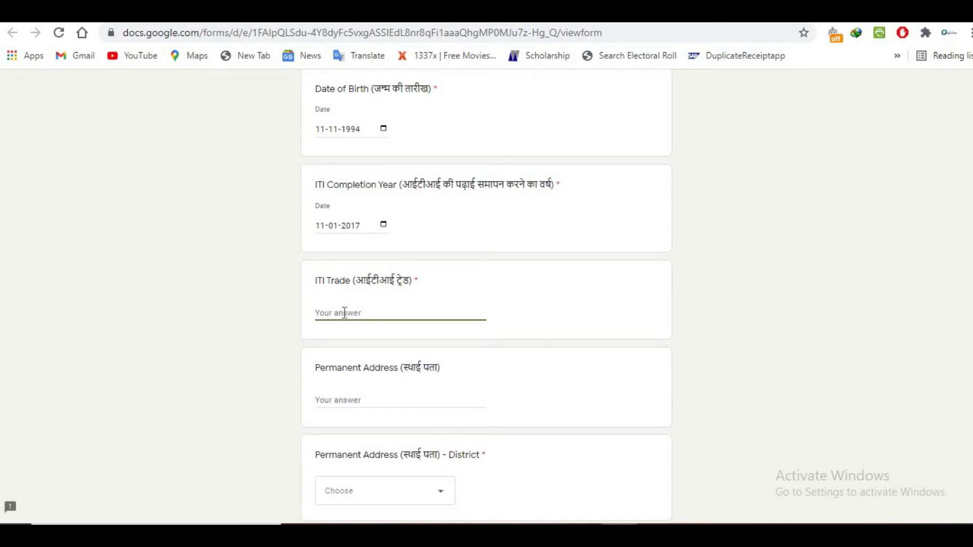
pyautogui.write('Electrician')
pyautogui.scroll(-3, 363, 260)
# - Type the applicant's full permanent address with district, correcting one mistyped letter
pyautogui.click(456, 266)
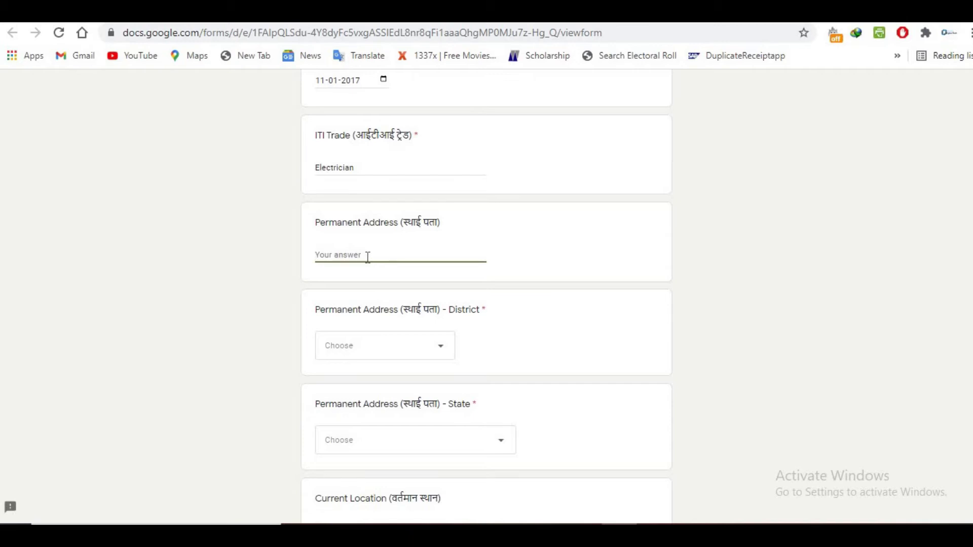
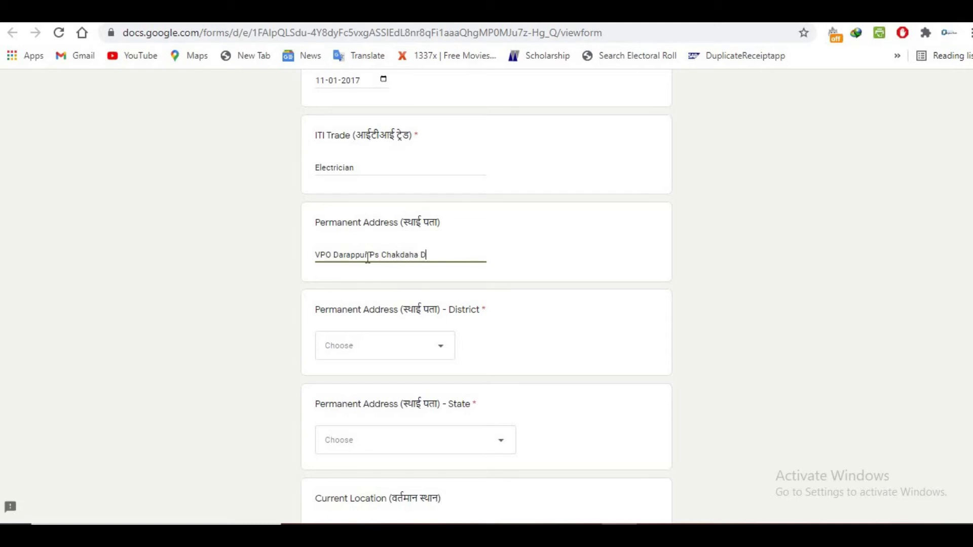
pyautogui.scroll(-3, 368, 258)
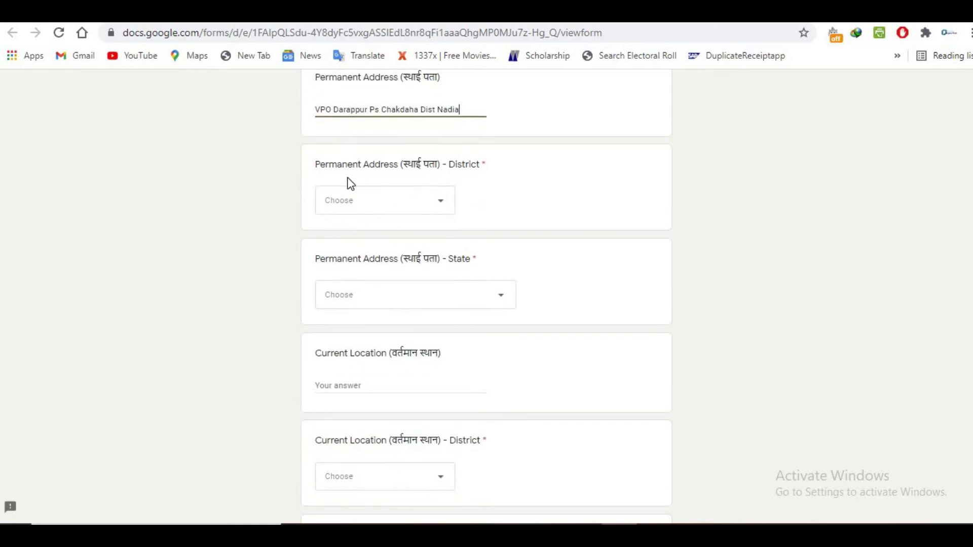
# - Choose Others as the permanent address district
pyautogui.click(442, 205)
pyautogui.scroll(-4, 387, 243)
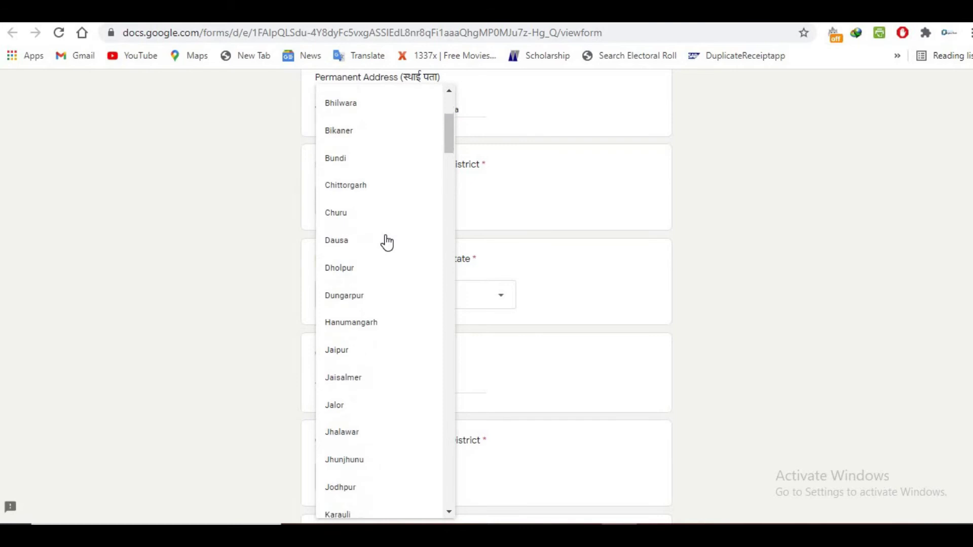
pyautogui.scroll(-7, 386, 251)
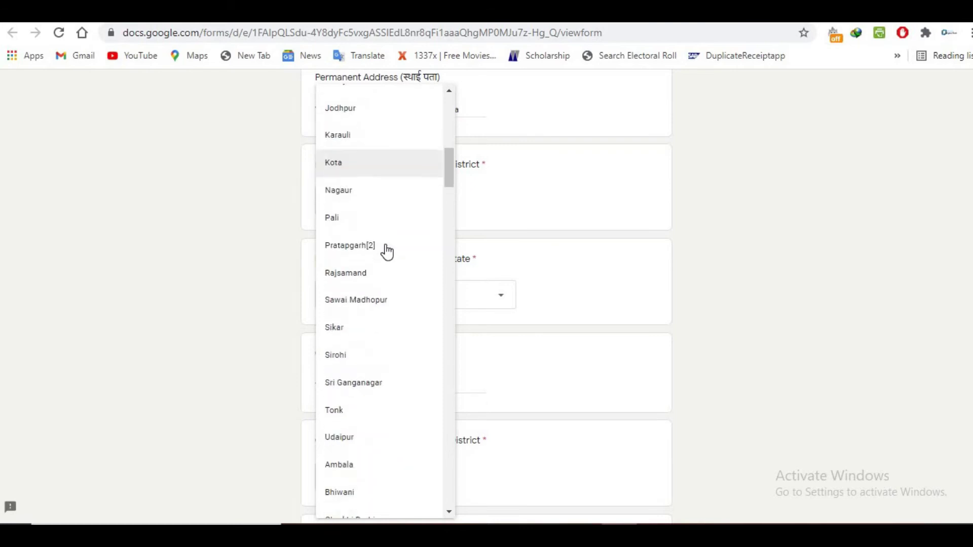
pyautogui.scroll(5, 386, 251)
pyautogui.scroll(-5, 387, 251)
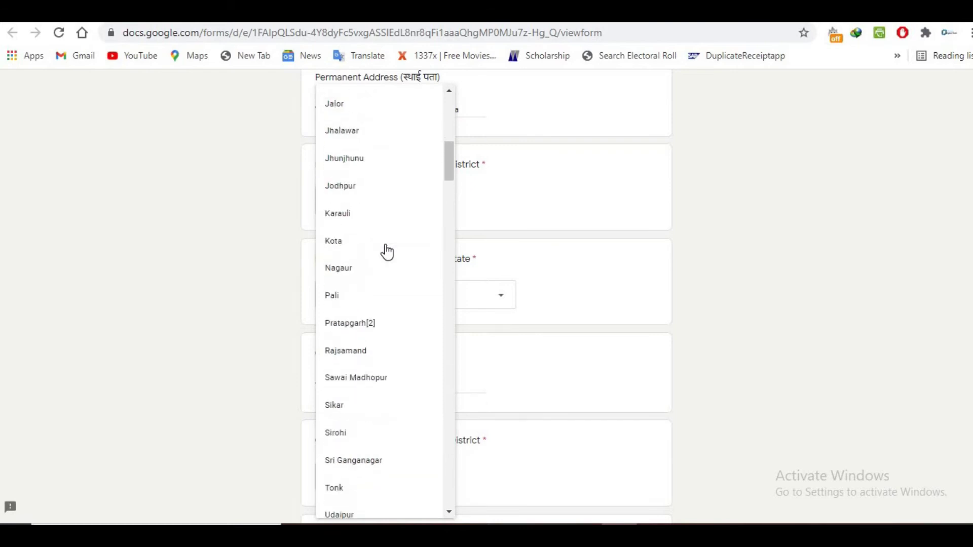
pyautogui.scroll(-20, 386, 251)
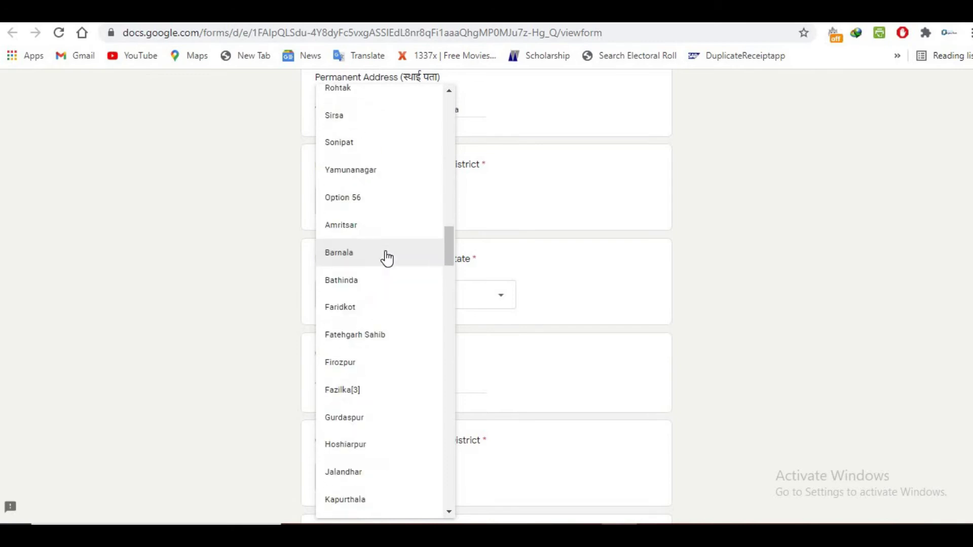
pyautogui.scroll(-8, 387, 258)
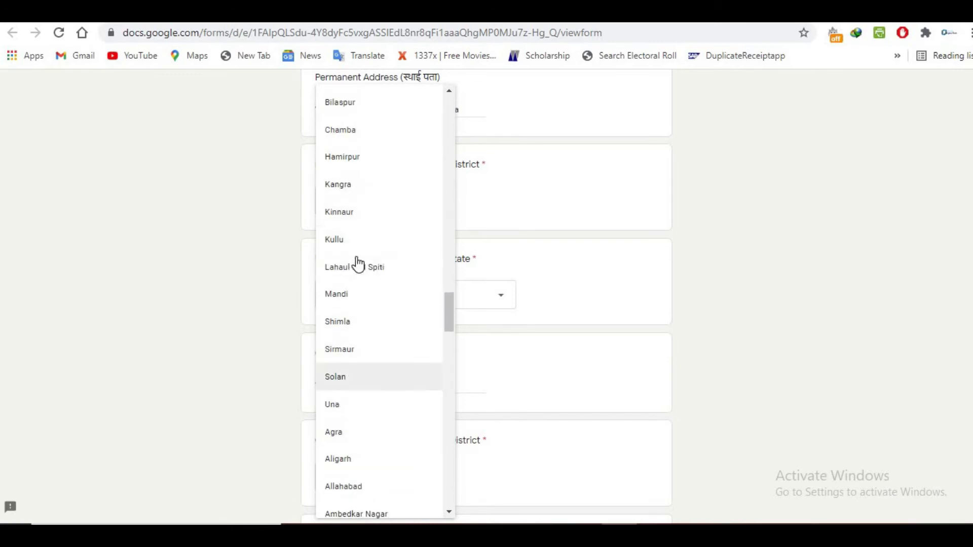
pyautogui.scroll(-20, 359, 265)
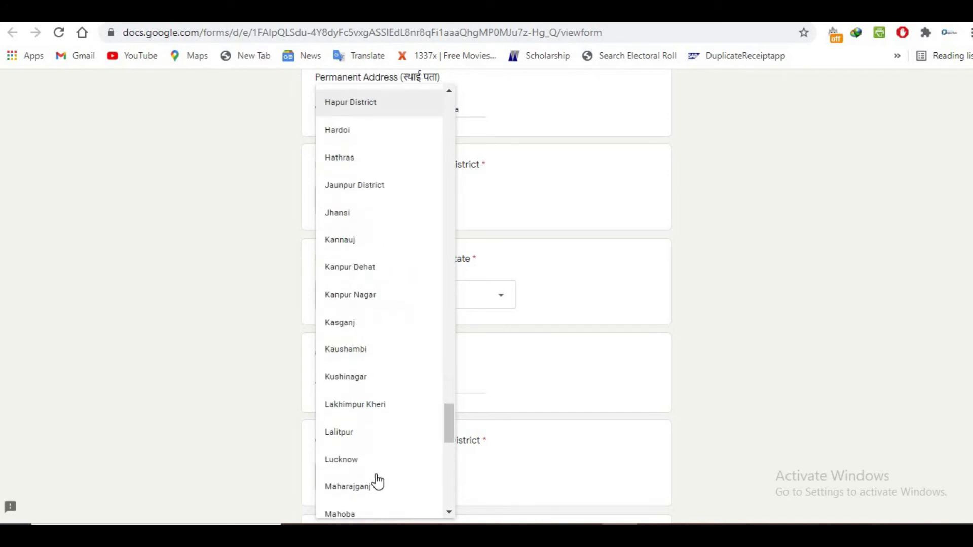
pyautogui.scroll(-5, 365, 497)
pyautogui.click(361, 502)
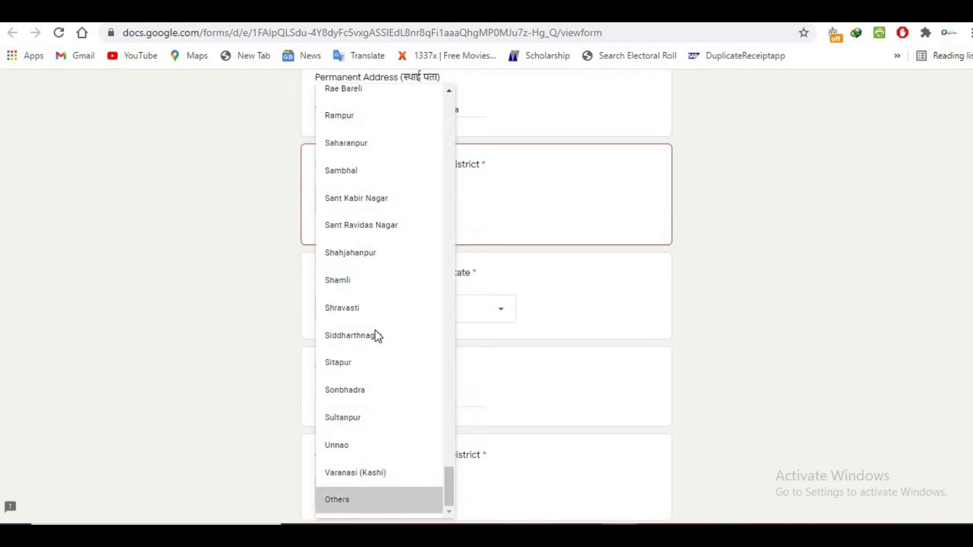
# - Choose West Bengal as the permanent address state
pyautogui.scroll(-2, 378, 289)
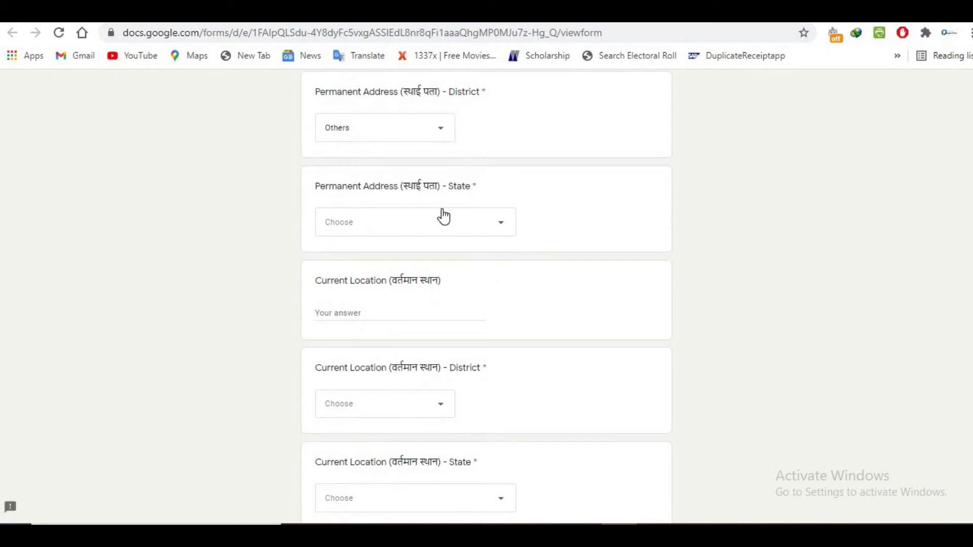
pyautogui.click(412, 223)
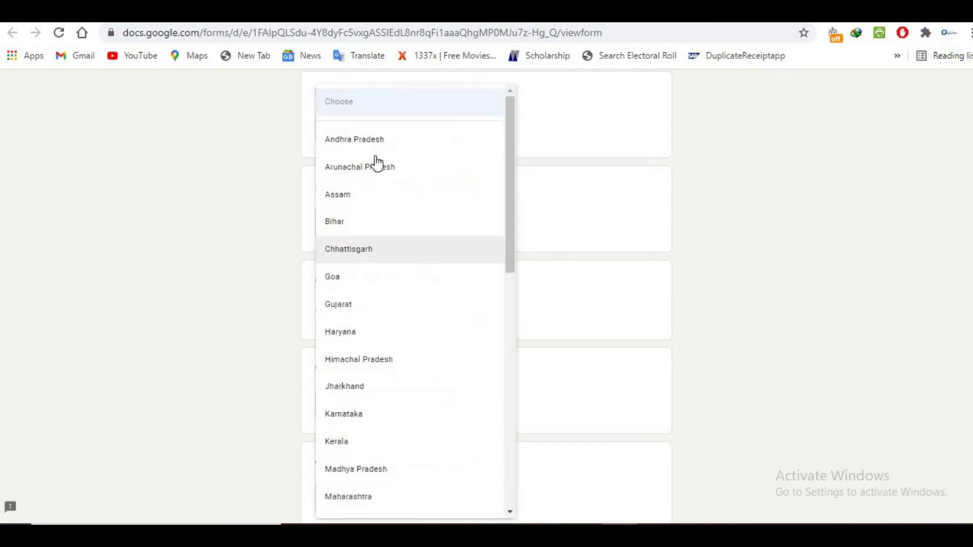
pyautogui.scroll(-4, 385, 249)
pyautogui.scroll(-2, 385, 252)
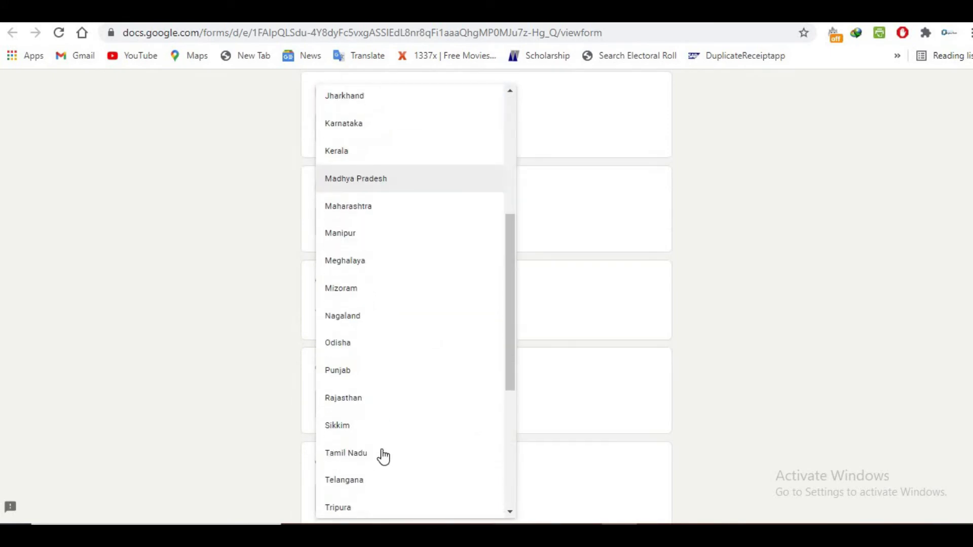
pyautogui.scroll(-3, 378, 319)
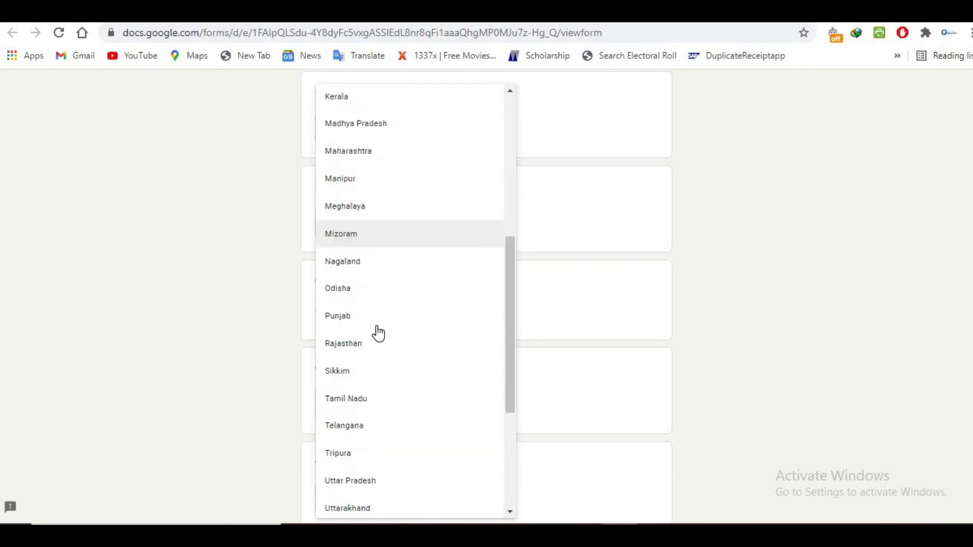
pyautogui.click(384, 455)
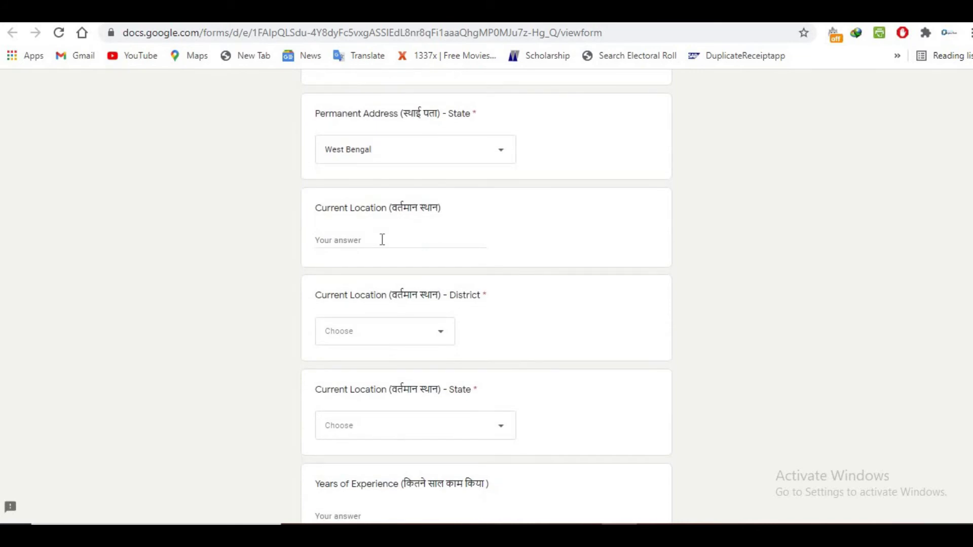
# - Type the applicant's address into the Current Location answer
pyautogui.click(383, 240)
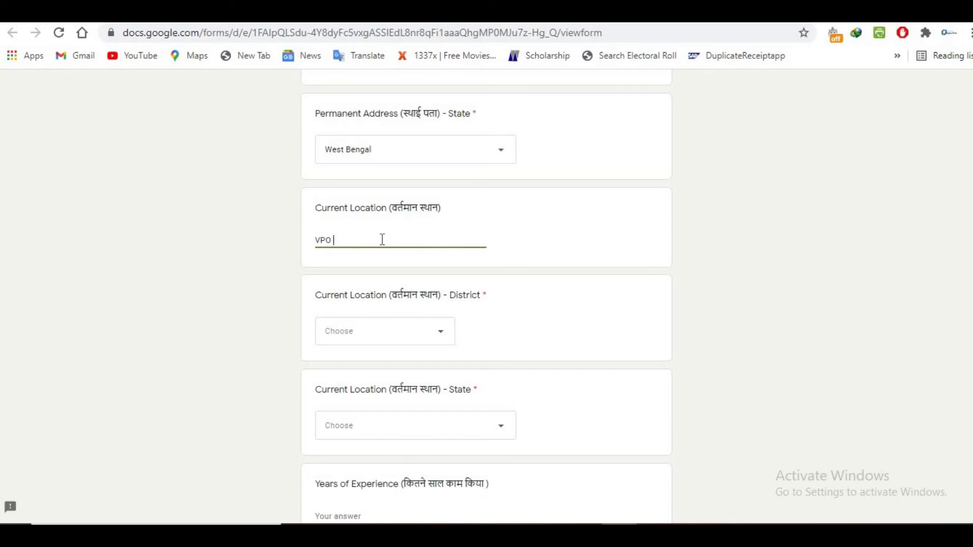
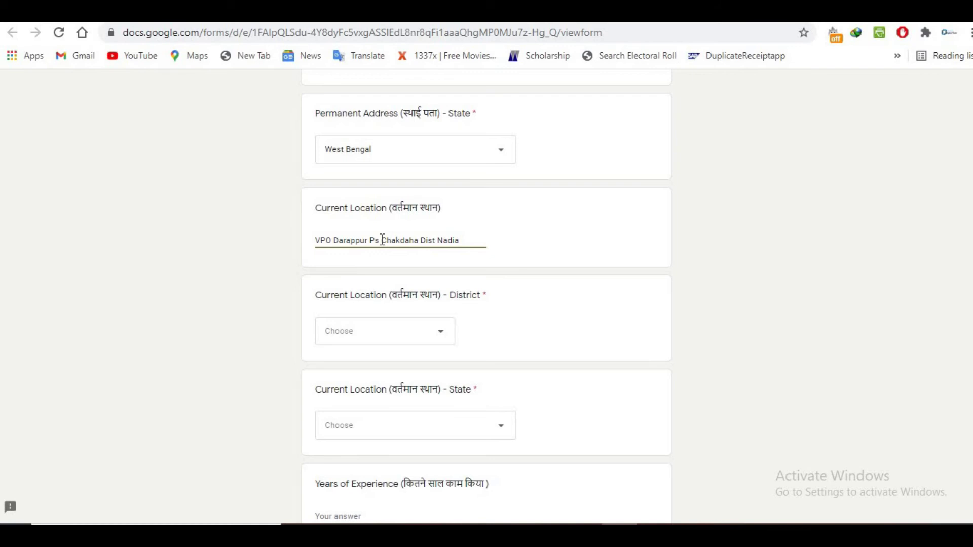
pyautogui.scroll(-3, 380, 237)
# - Set the current location district to Others and state to West Bengal
pyautogui.click(388, 269)
pyautogui.scroll(-20, 404, 429)
pyautogui.scroll(-20, 389, 472)
pyautogui.click(389, 506)
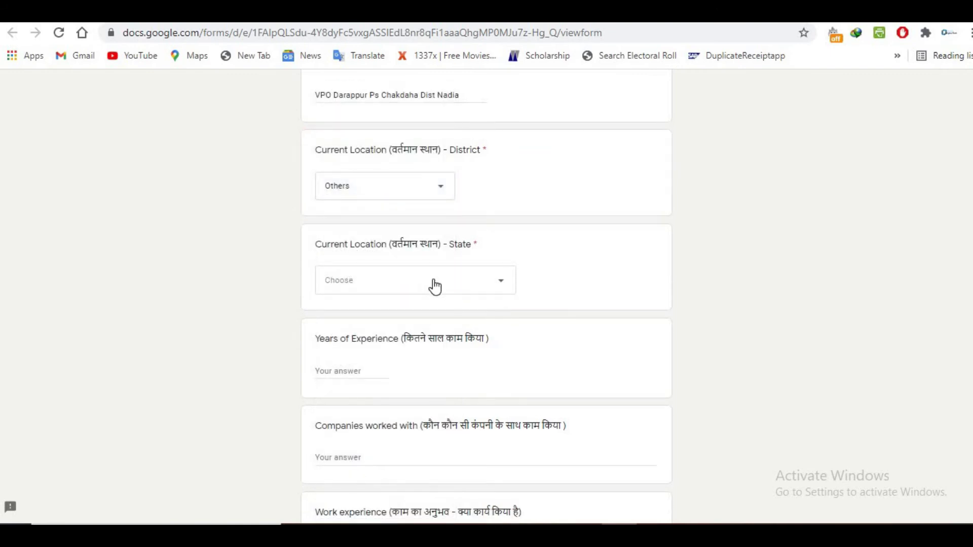
pyautogui.click(435, 287)
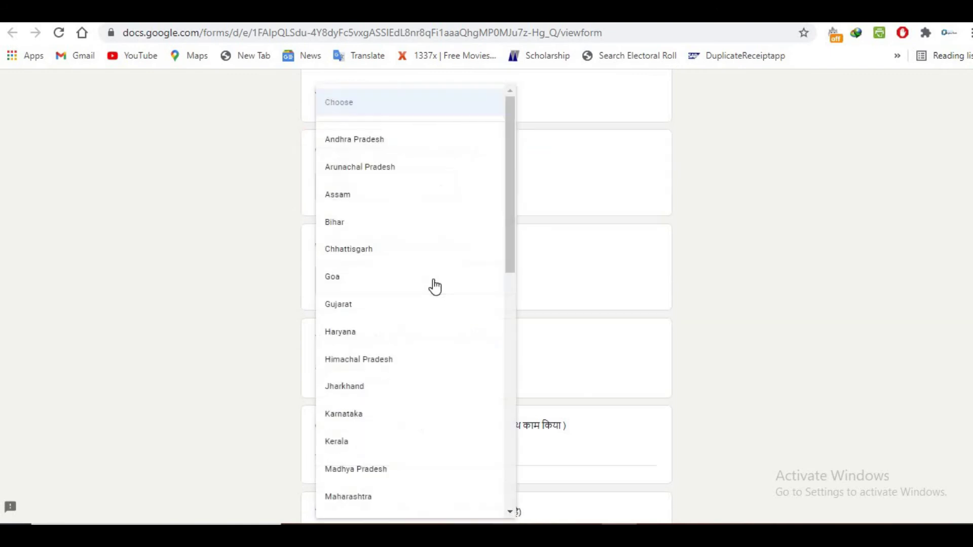
pyautogui.scroll(-10, 410, 276)
pyautogui.scroll(-5, 433, 308)
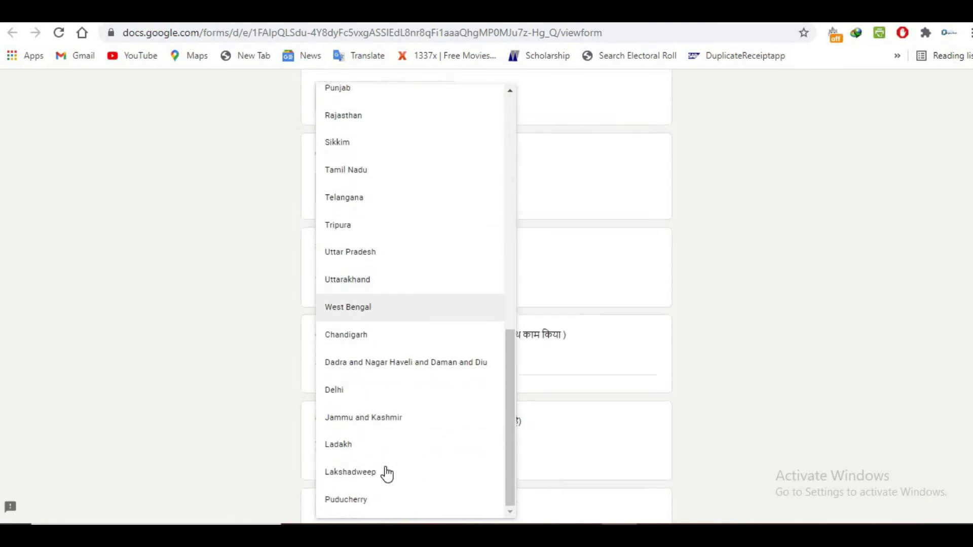
pyautogui.click(369, 307)
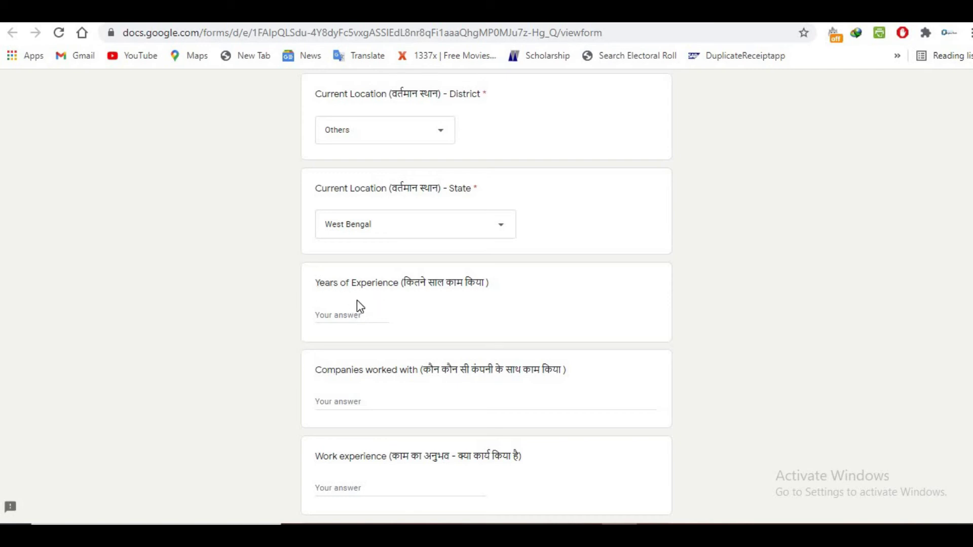
# - Enter the applicant's mobile number in the required Mobile number question
pyautogui.scroll(-1, 376, 325)
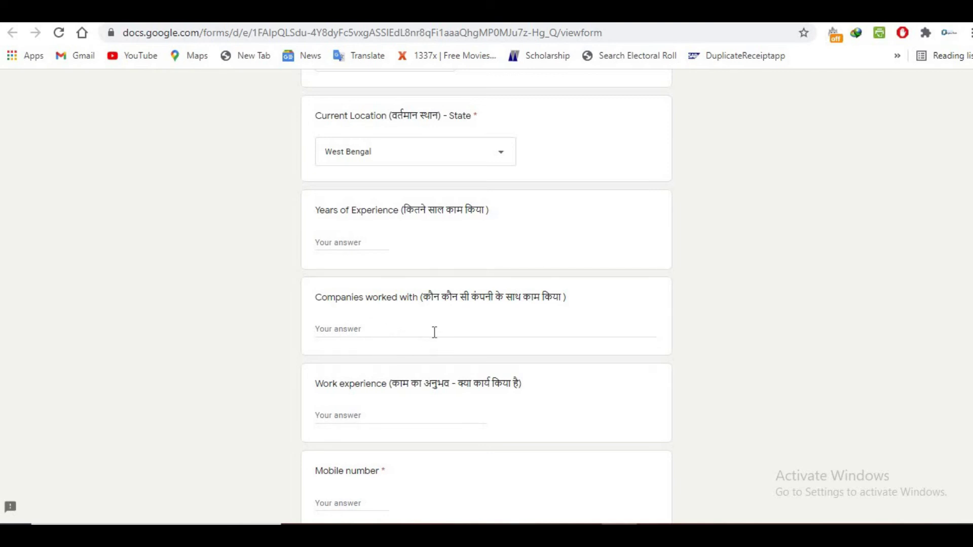
pyautogui.scroll(-2, 434, 332)
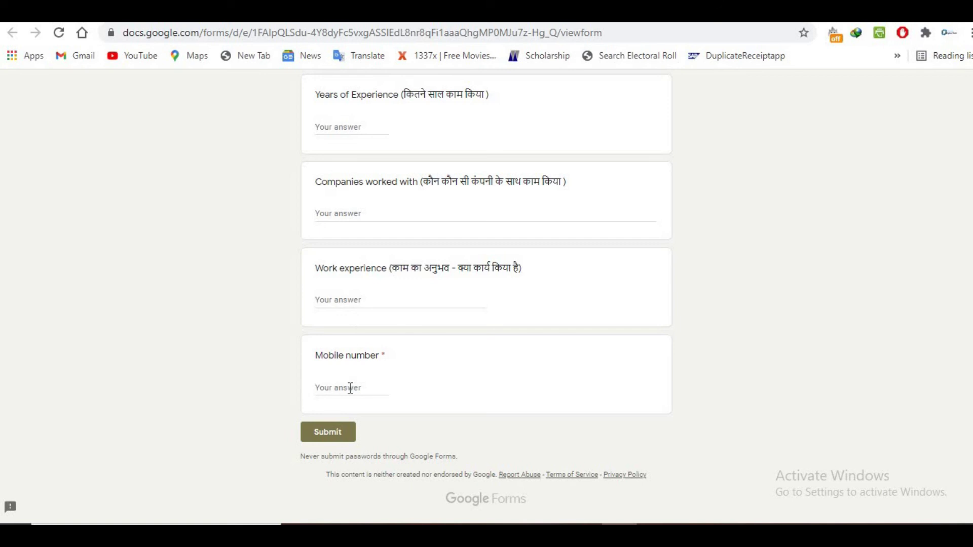
pyautogui.click(350, 388)
pyautogui.write('01234567890')
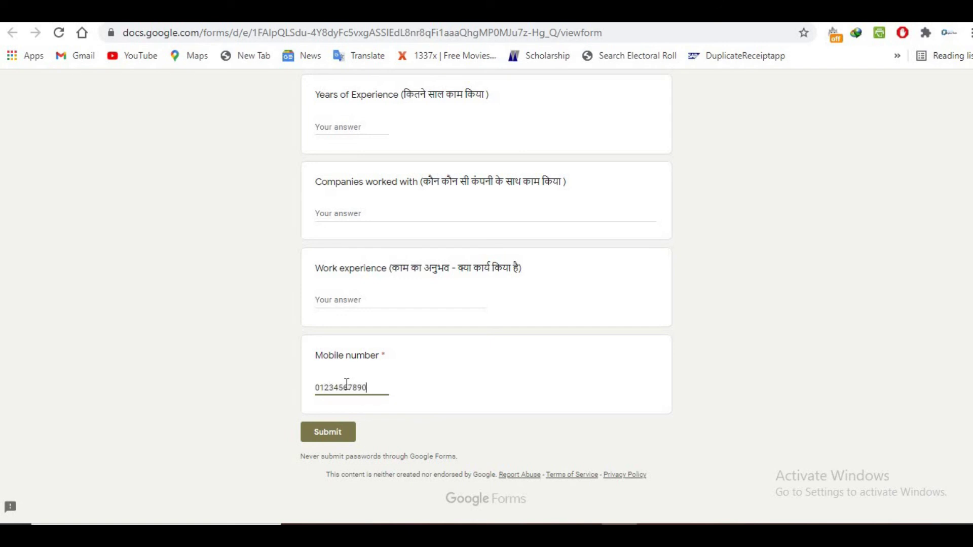
# - Review the completed hiring form and submit it
pyautogui.scroll(1, 430, 299)
pyautogui.scroll(20, 430, 299)
pyautogui.scroll(-3, 401, 300)
pyautogui.scroll(3, 408, 294)
pyautogui.scroll(-8, 413, 289)
pyautogui.scroll(-15, 414, 286)
pyautogui.click(326, 434)
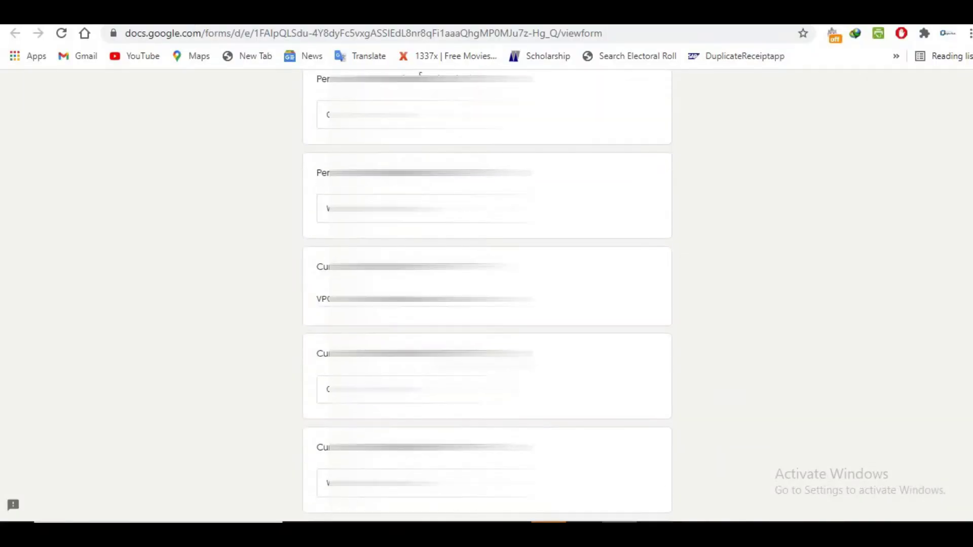
pyautogui.scroll(-8, 486, 297)
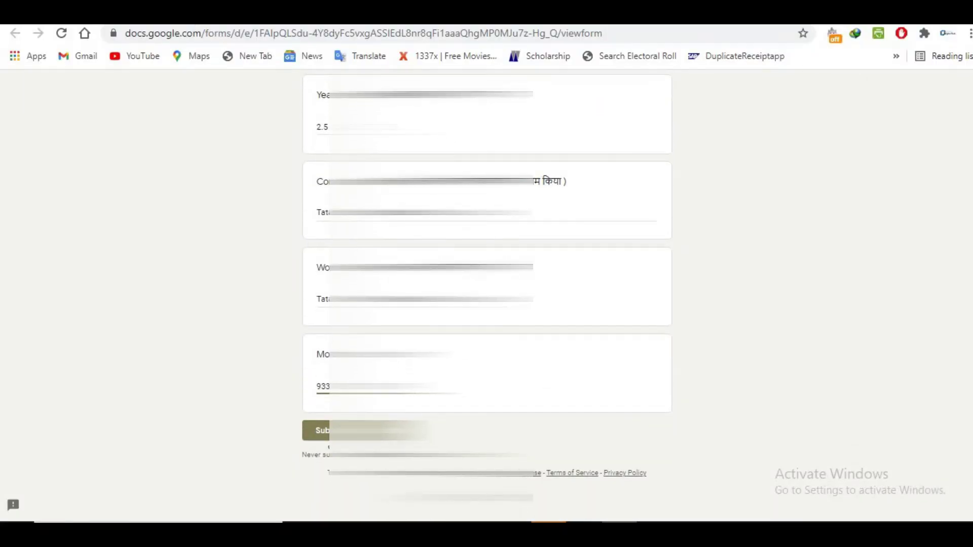